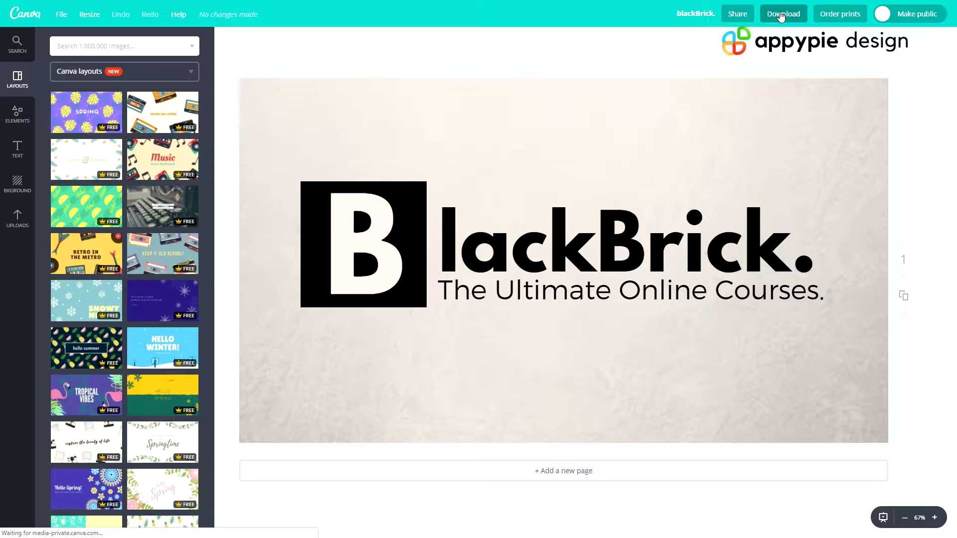
Download the design as a JPG (Recommended) after briefly checking PNG's transparent background option.
{"action": "left_click", "coordinate": [782, 15]}
{"action": "left_click", "coordinate": [750, 66]}
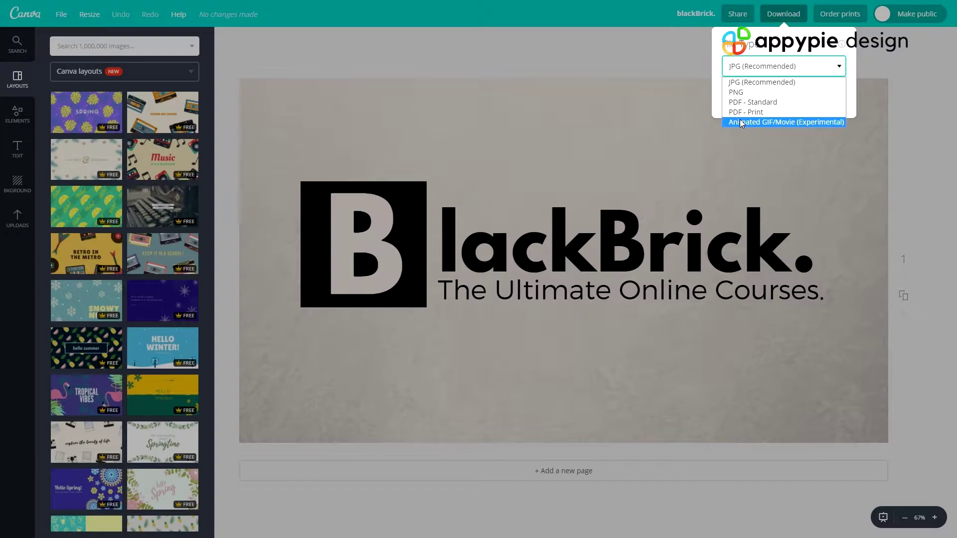
{"action": "left_click", "coordinate": [738, 93]}
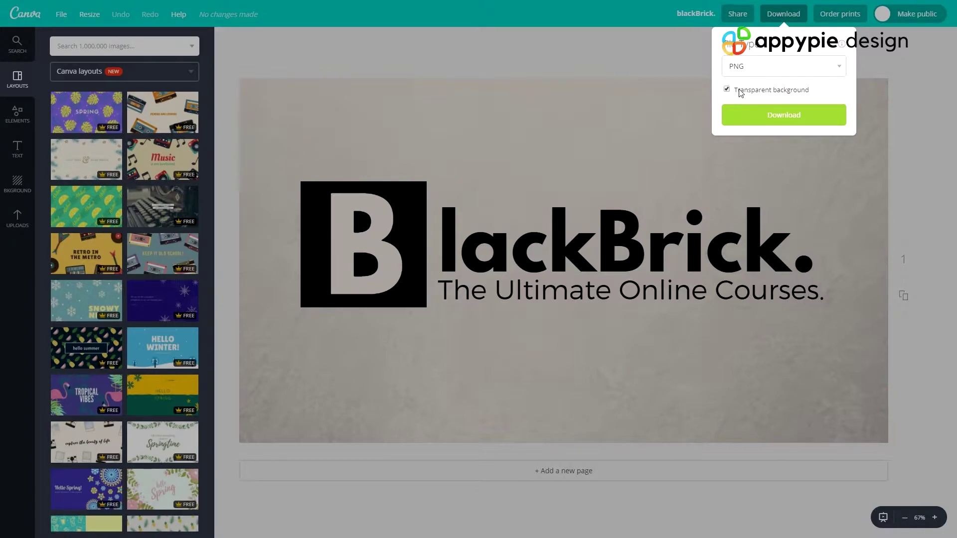
{"action": "left_click", "coordinate": [752, 71]}
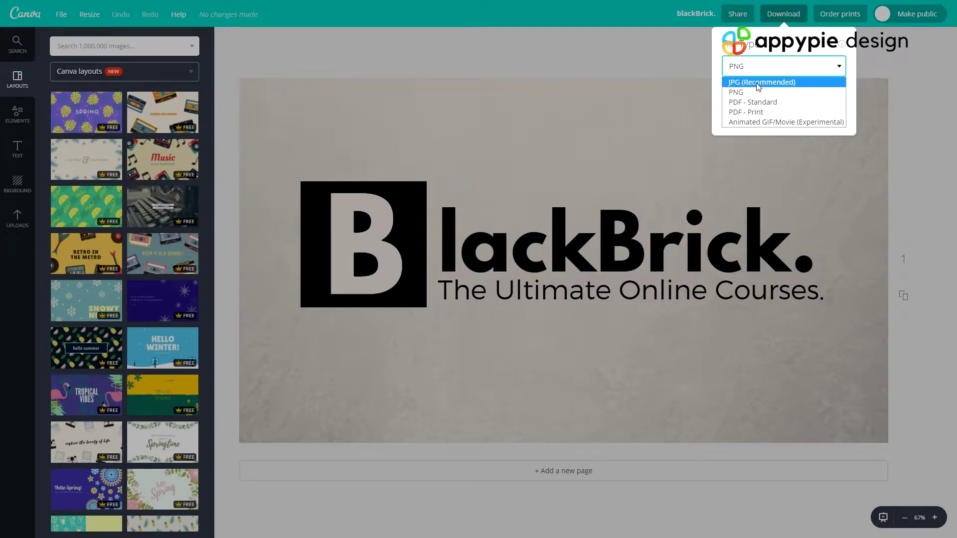
{"action": "left_click", "coordinate": [754, 83]}
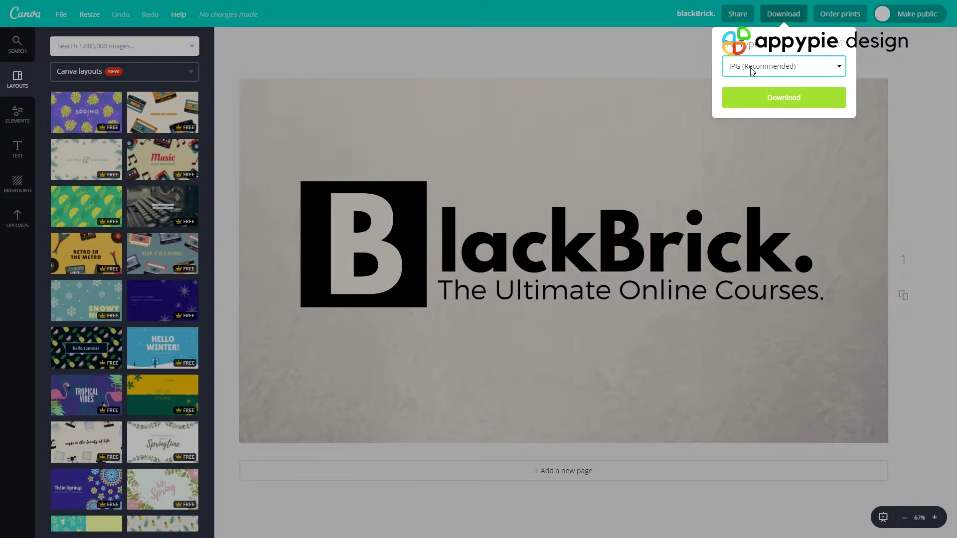
{"action": "left_click", "coordinate": [753, 70]}
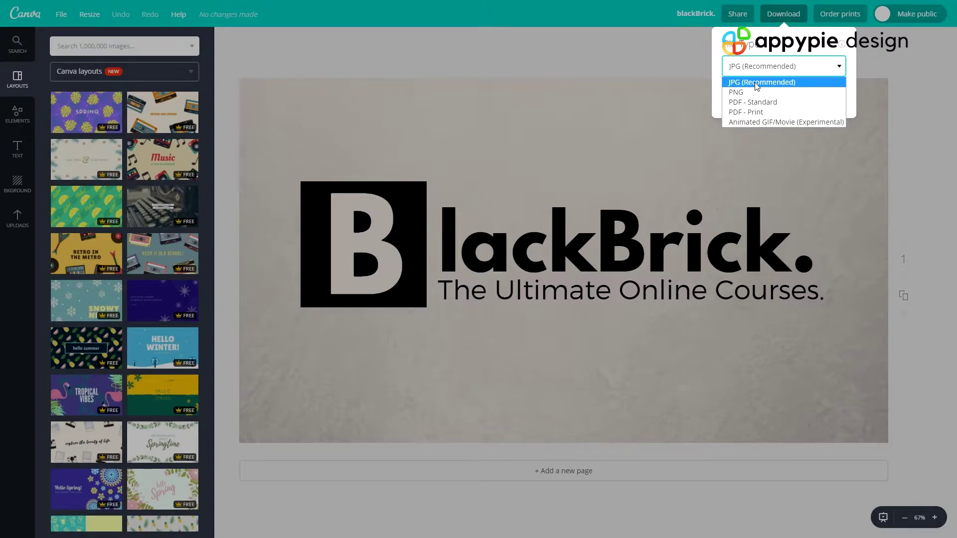
{"action": "left_click", "coordinate": [758, 86]}
{"action": "left_click", "coordinate": [783, 101]}
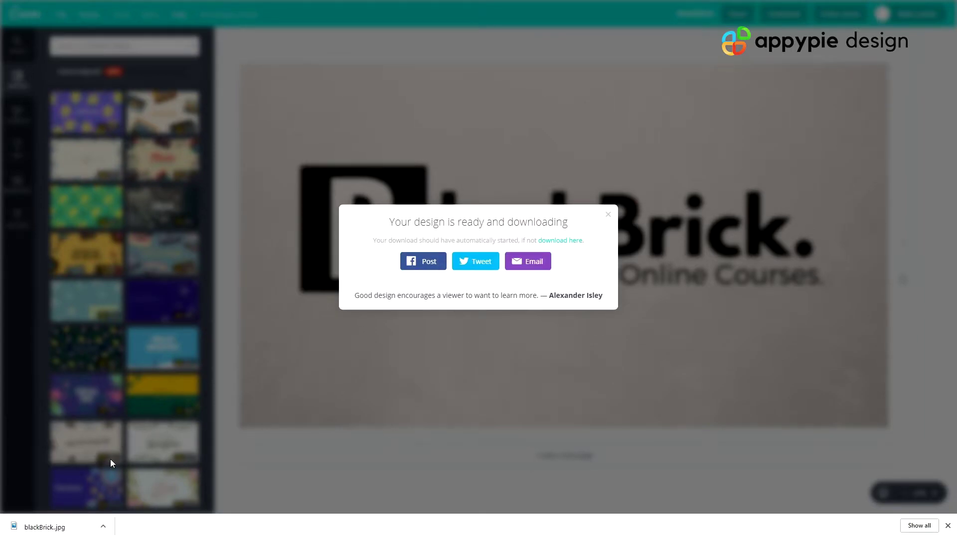
Open blackBrick.jpg from the download bar, close Photos, and dismiss the download-ready notice.
{"action": "left_click", "coordinate": [48, 527]}
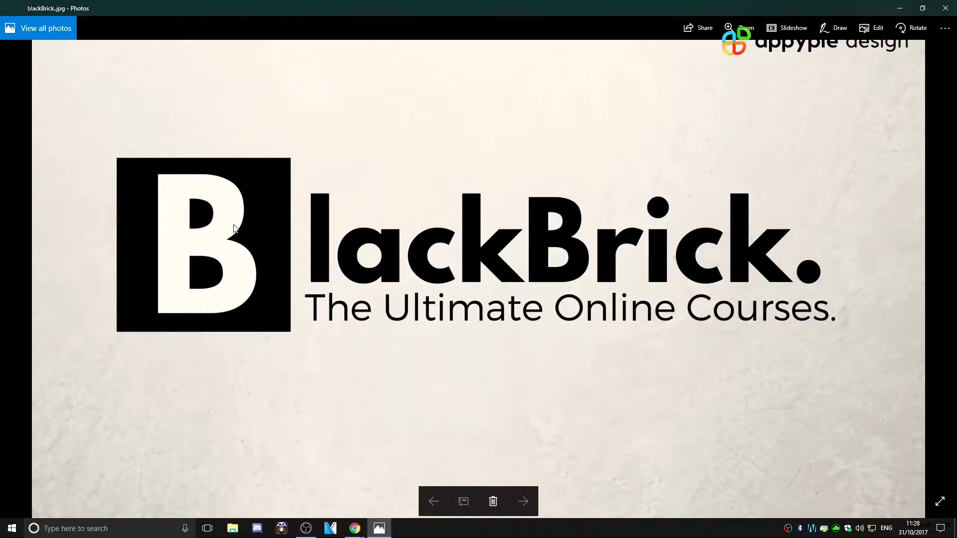
{"action": "left_click", "coordinate": [946, 6]}
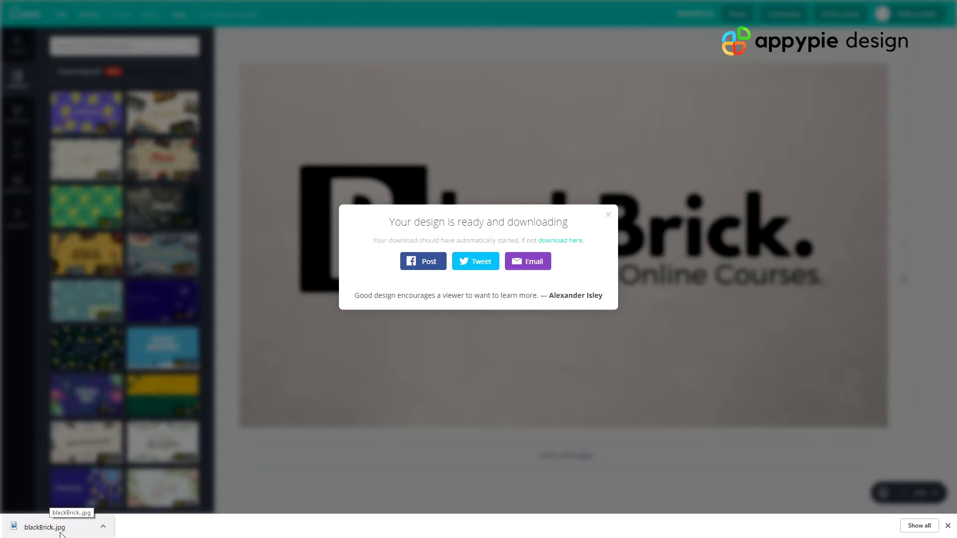
{"action": "left_click", "coordinate": [755, 235]}
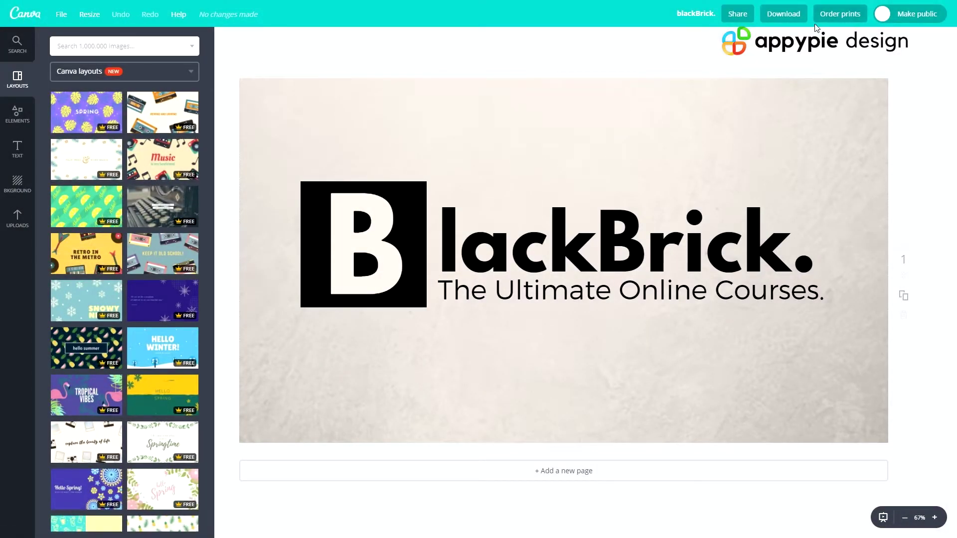
Choose Animated GIF/Movie (Experimental) as the download format and start the animation preview.
{"action": "left_click", "coordinate": [784, 14]}
{"action": "left_click", "coordinate": [784, 65]}
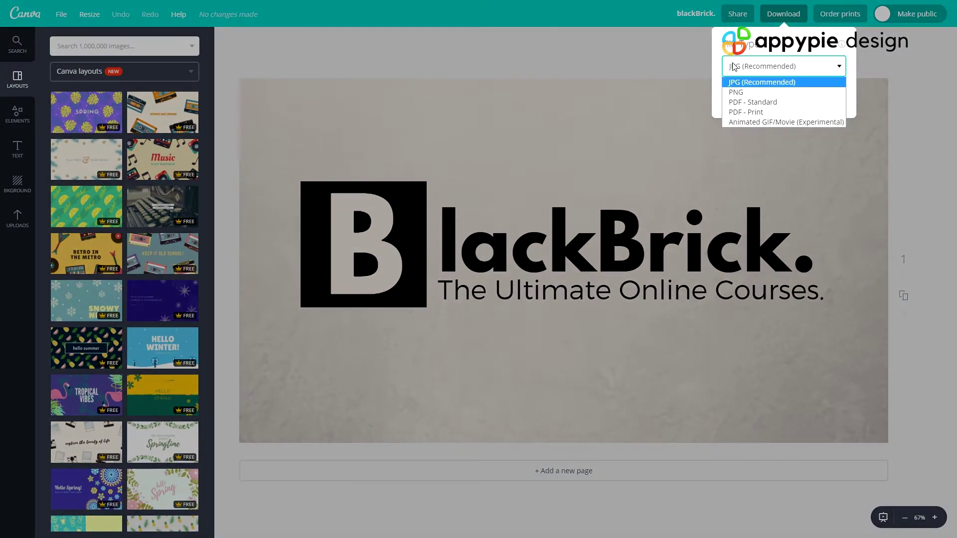
{"action": "left_click", "coordinate": [756, 124]}
{"action": "left_click", "coordinate": [751, 169]}
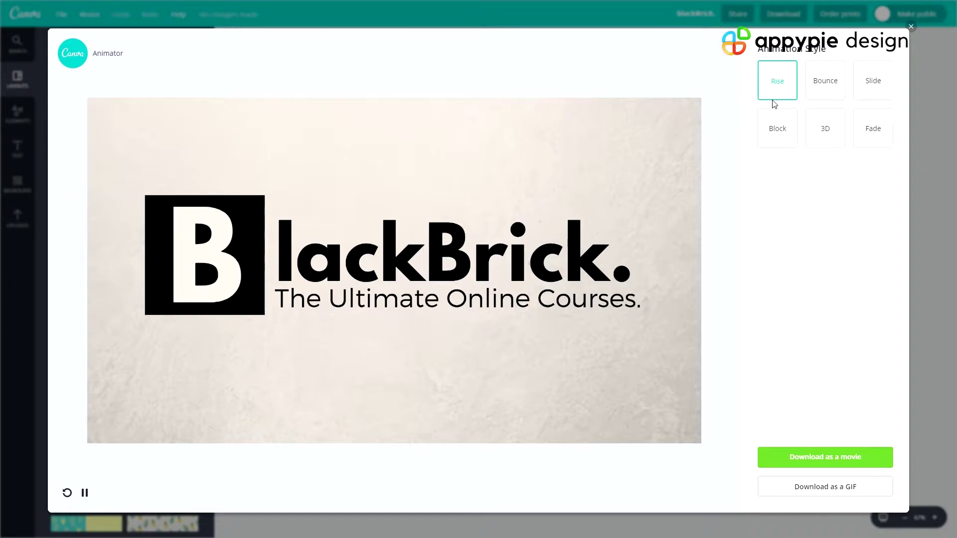
Try the Bounce, Slide, Block, 3D and Fade animation styles, ending on Rise.
{"action": "left_click", "coordinate": [835, 90]}
{"action": "left_click", "coordinate": [879, 88]}
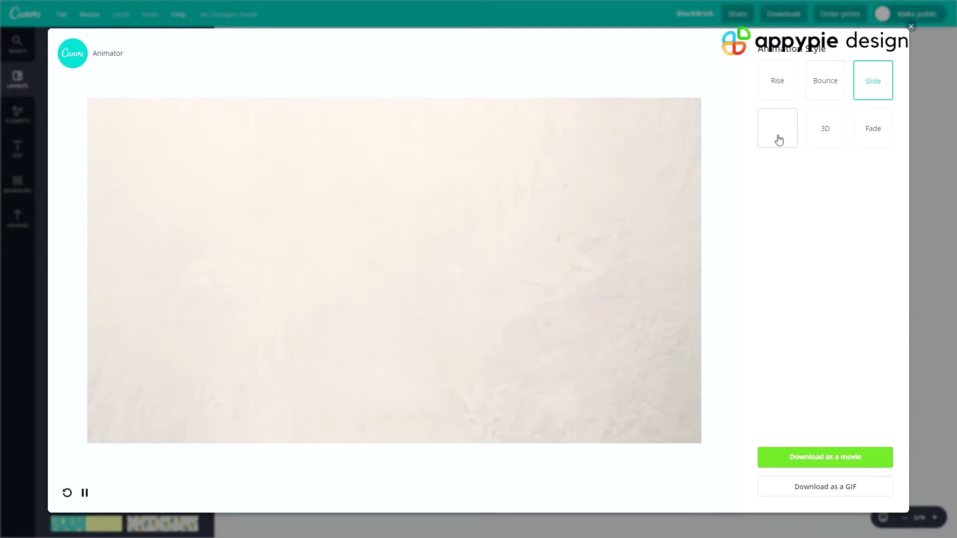
{"action": "left_click", "coordinate": [773, 141]}
{"action": "left_click", "coordinate": [828, 142]}
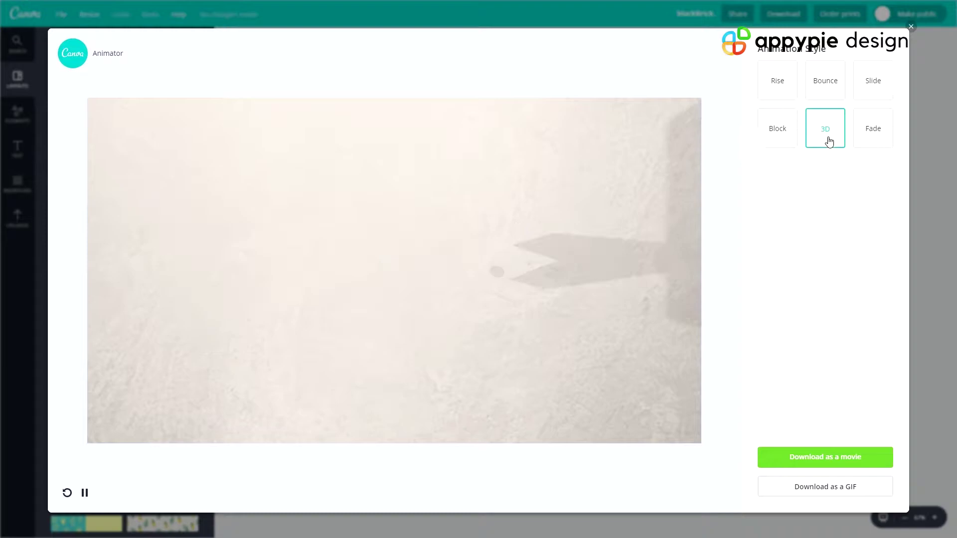
{"action": "left_click", "coordinate": [874, 134]}
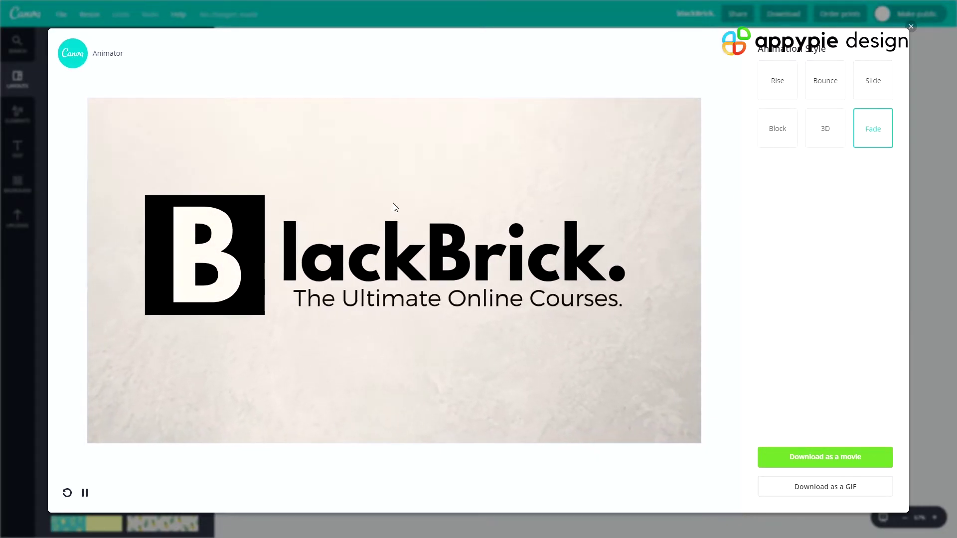
{"action": "left_click", "coordinate": [792, 92]}
{"action": "left_click", "coordinate": [841, 90]}
{"action": "left_click", "coordinate": [868, 93]}
{"action": "left_click", "coordinate": [878, 131]}
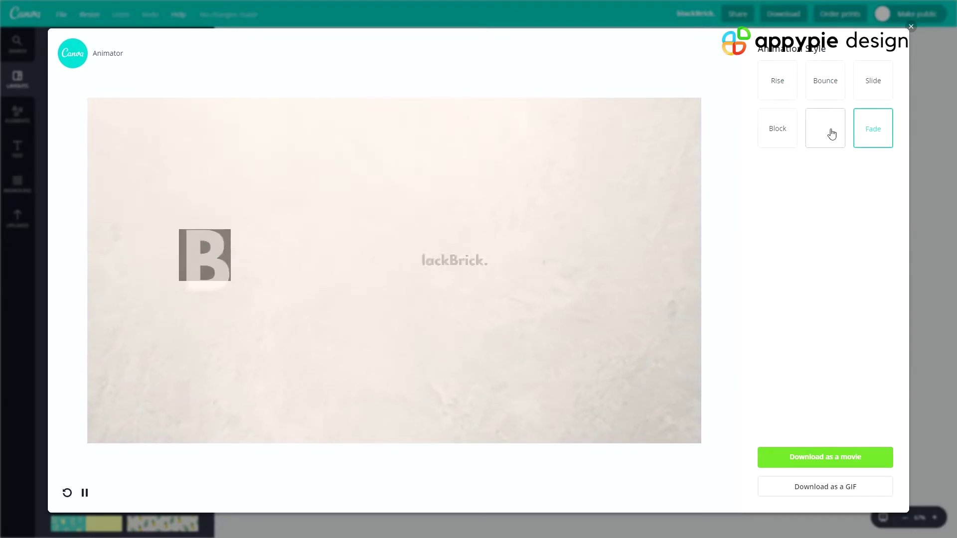
{"action": "left_click", "coordinate": [825, 127]}
{"action": "left_click", "coordinate": [778, 84]}
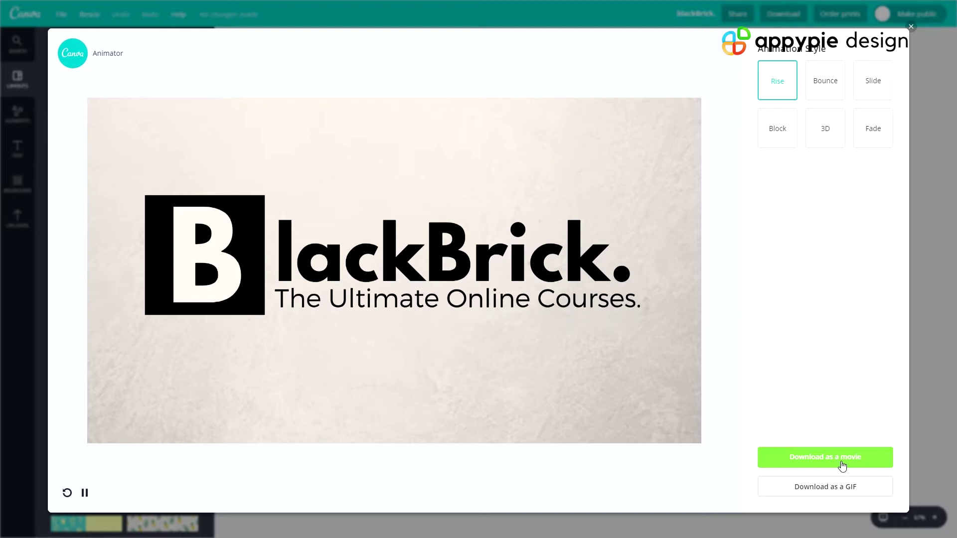
Export the animation as a GIF and as an MP4 movie, opening each download.
{"action": "left_click", "coordinate": [826, 489]}
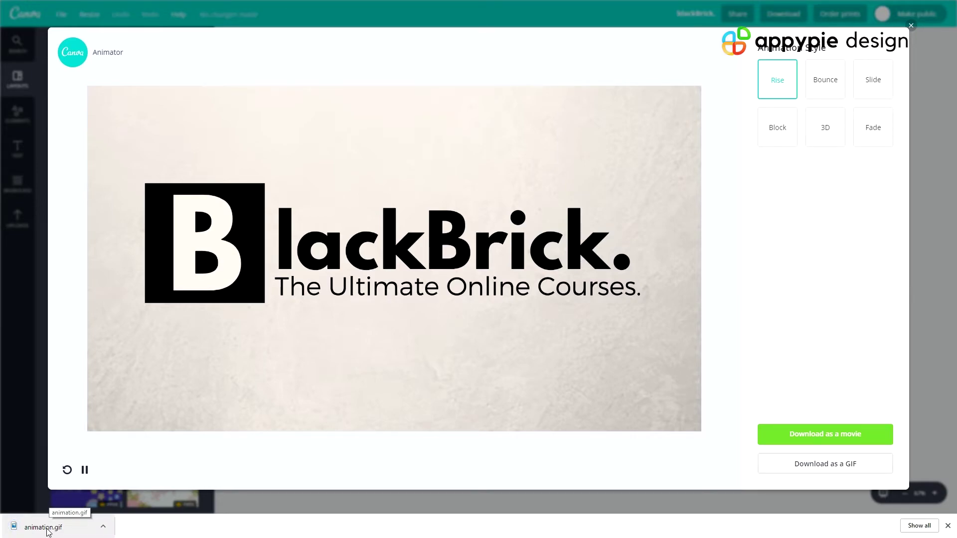
{"action": "left_click", "coordinate": [48, 528]}
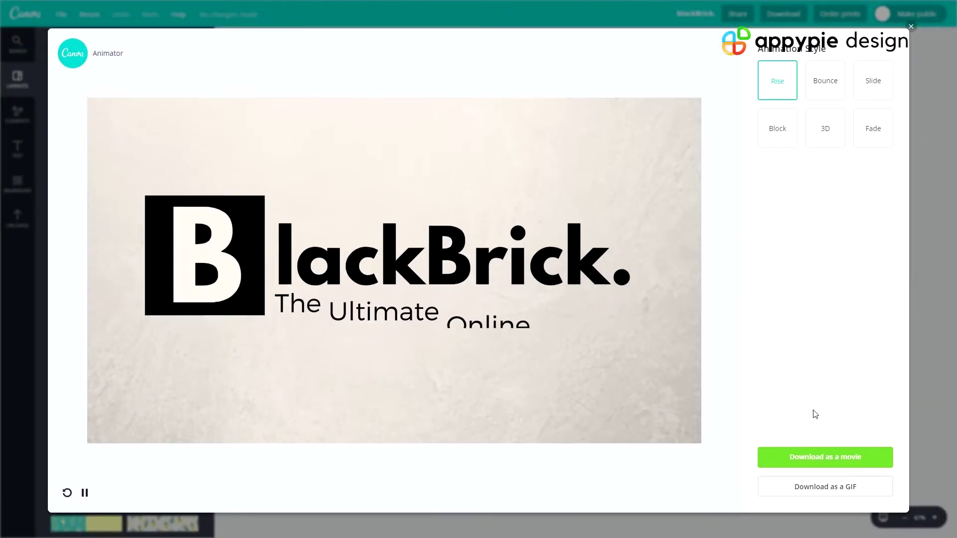
{"action": "left_click", "coordinate": [813, 457]}
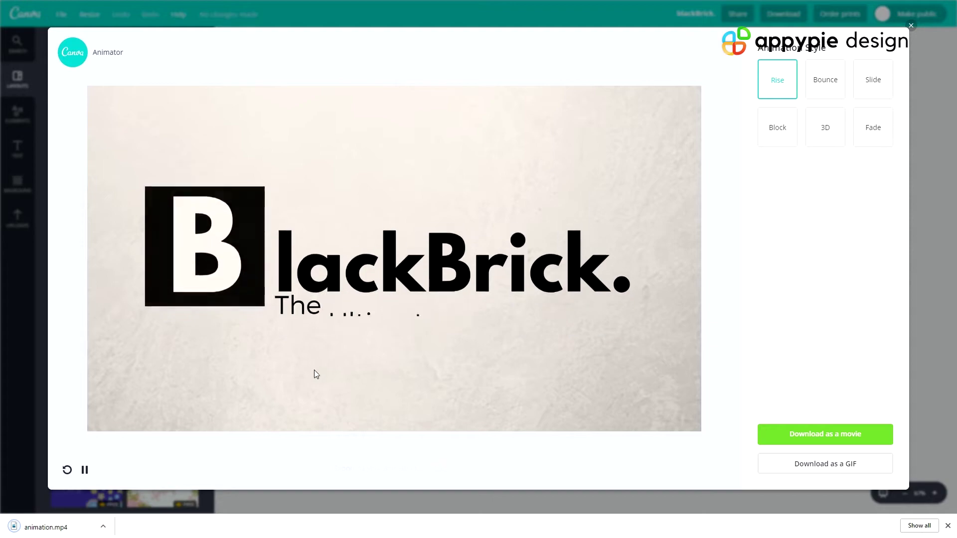
{"action": "left_click", "coordinate": [46, 529]}
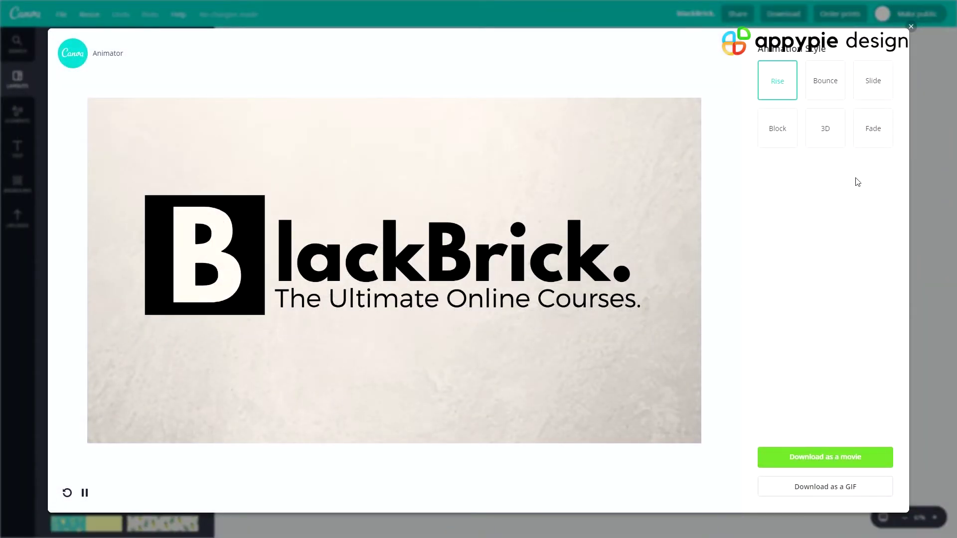
Preview the Bounce, Slide and 3D animation styles, then settle on Block.
{"action": "left_click", "coordinate": [811, 82]}
{"action": "left_click", "coordinate": [862, 84]}
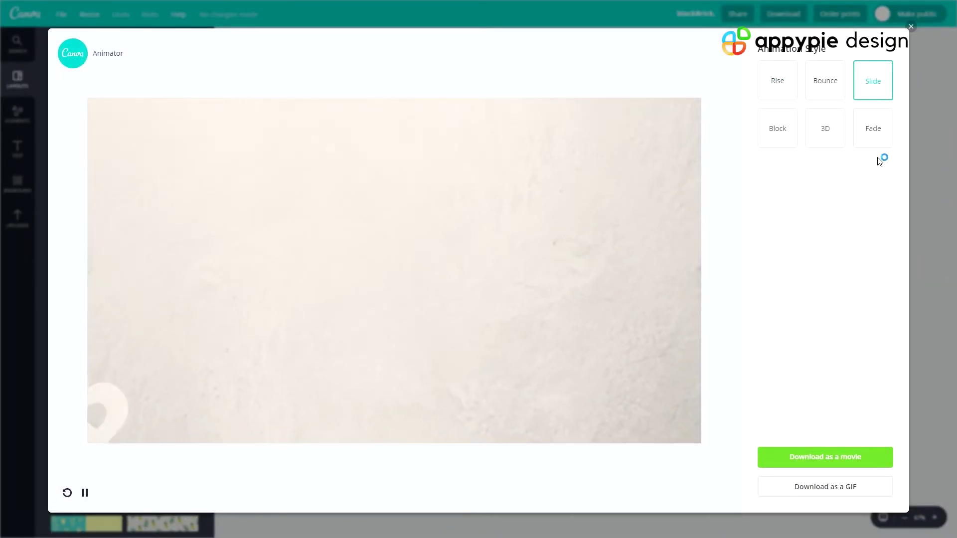
{"action": "left_click", "coordinate": [812, 132]}
{"action": "left_click", "coordinate": [778, 128]}
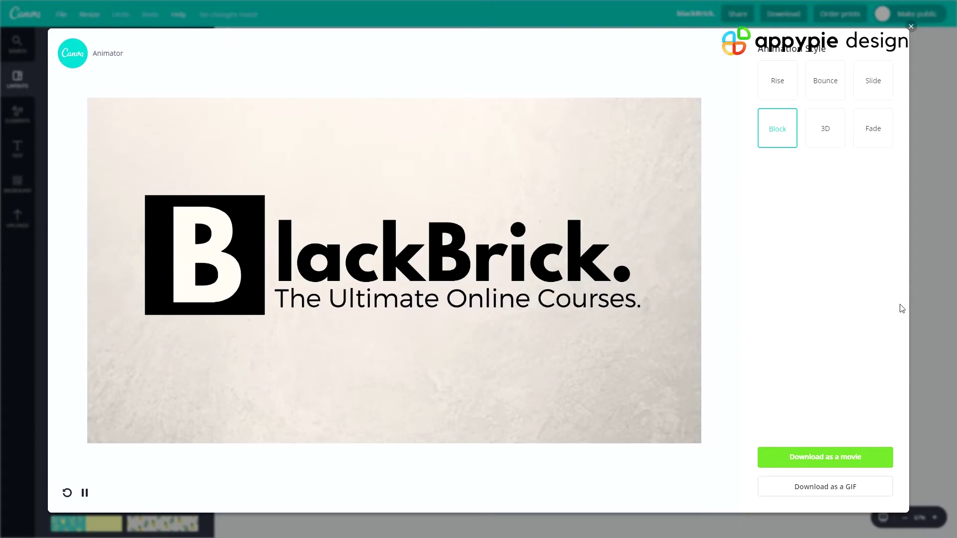
Close the animation preview and briefly pick PNG in the download options before closing them.
{"action": "left_click", "coordinate": [911, 27]}
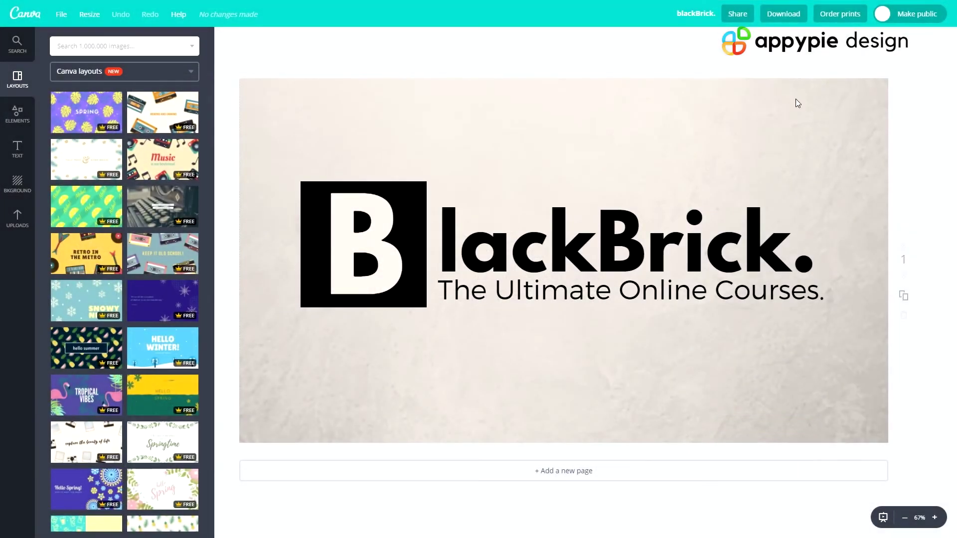
{"action": "left_click", "coordinate": [787, 21]}
{"action": "left_click", "coordinate": [767, 67]}
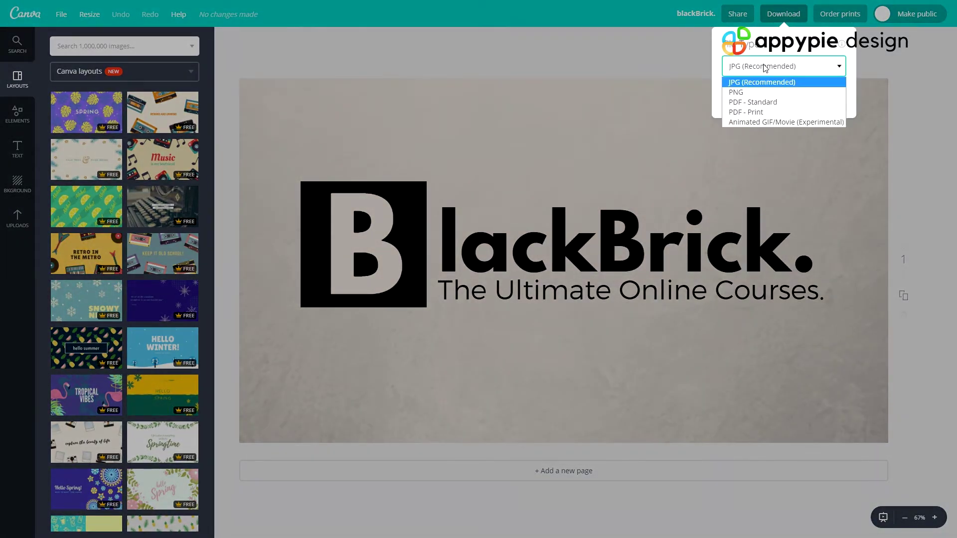
{"action": "left_click", "coordinate": [757, 93]}
{"action": "left_click", "coordinate": [454, 126]}
Delete the textured page background and download the logo as a transparent-background PNG.
{"action": "left_click", "coordinate": [391, 116]}
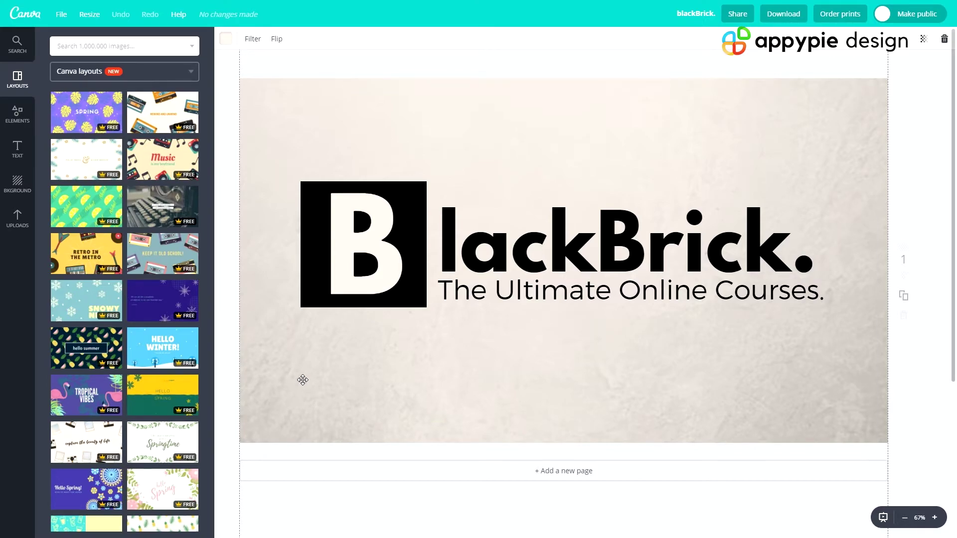
{"action": "key", "text": "Delete"}
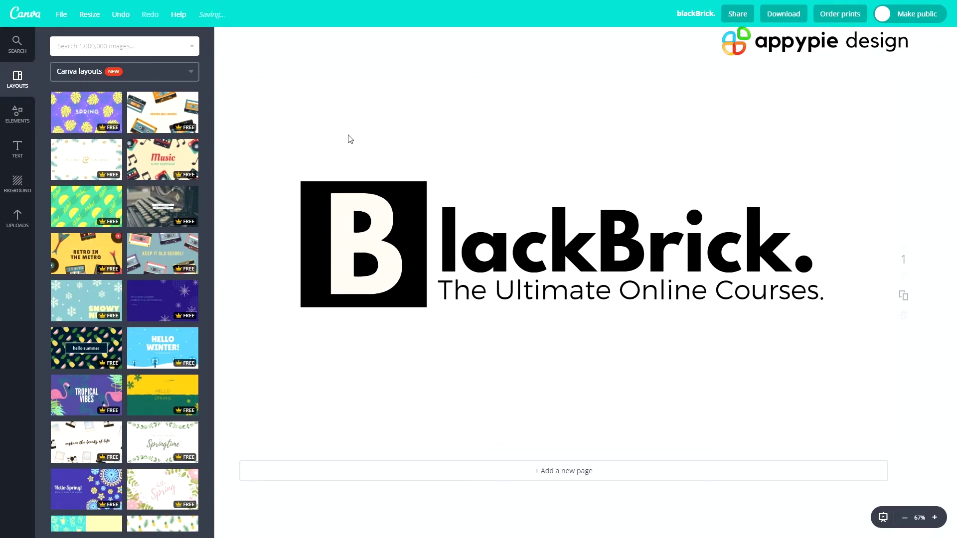
{"action": "left_click", "coordinate": [792, 22]}
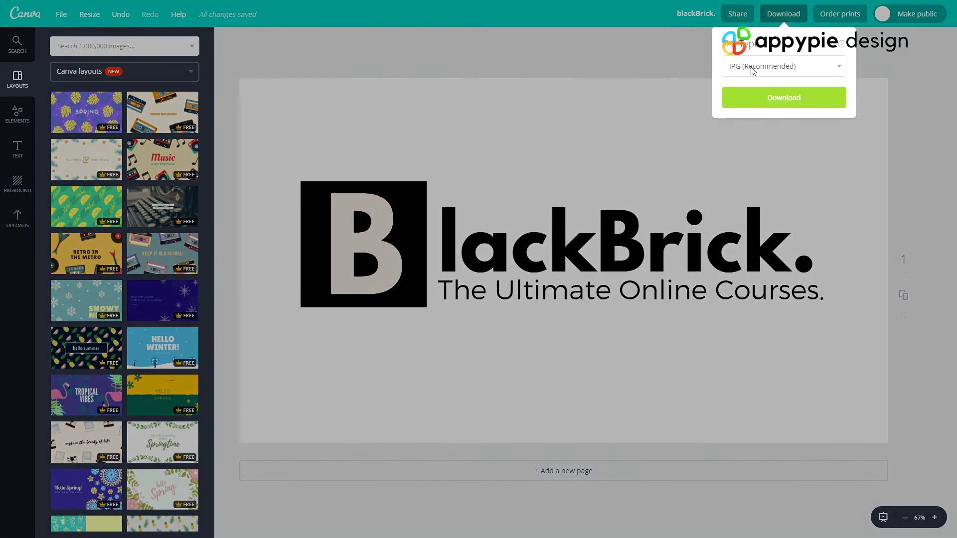
{"action": "left_click", "coordinate": [754, 71]}
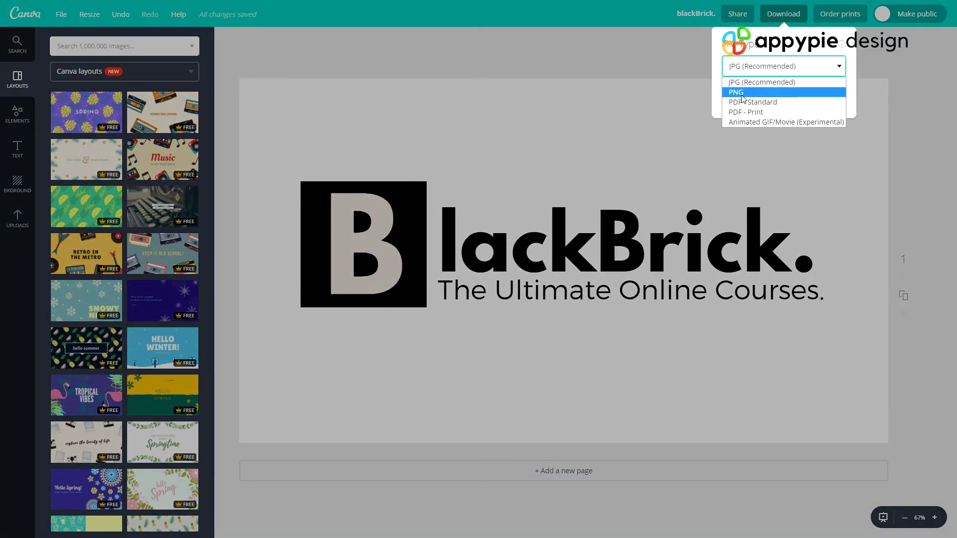
{"action": "left_click", "coordinate": [739, 93]}
{"action": "left_click", "coordinate": [746, 89]}
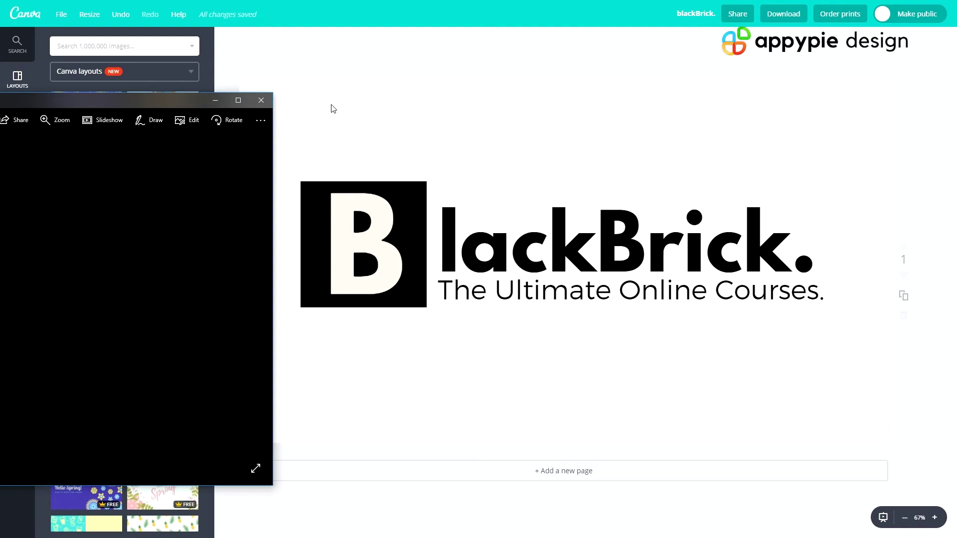
Close the photo viewer and change the B square's fill to light grey.
{"action": "left_click", "coordinate": [261, 100]}
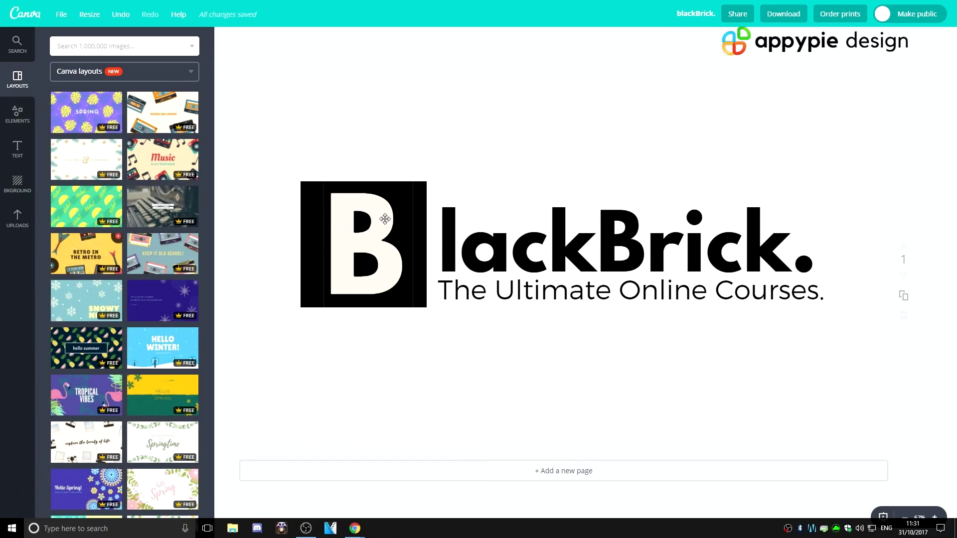
{"action": "left_click", "coordinate": [415, 192]}
{"action": "left_click", "coordinate": [225, 38]}
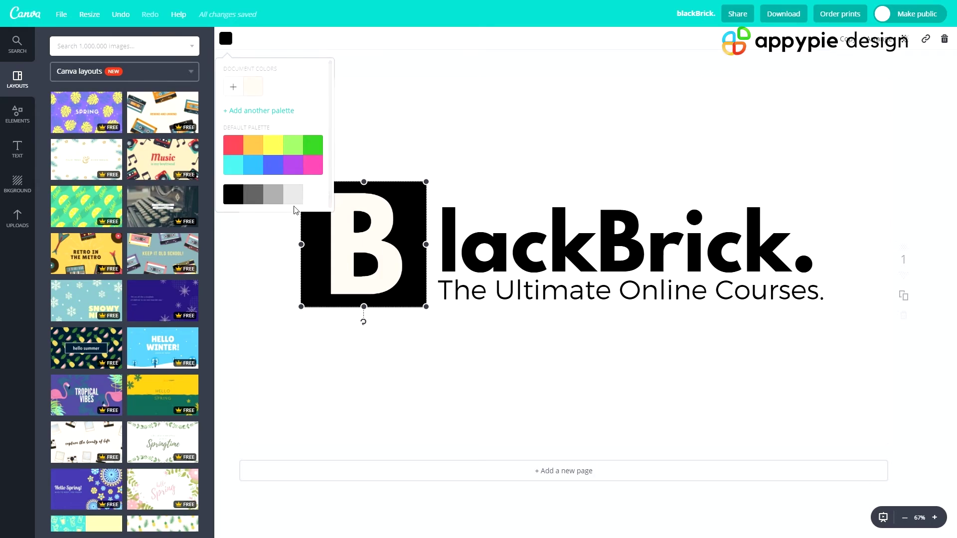
{"action": "left_click", "coordinate": [274, 197]}
{"action": "left_click", "coordinate": [409, 316]}
{"action": "left_click", "coordinate": [398, 335]}
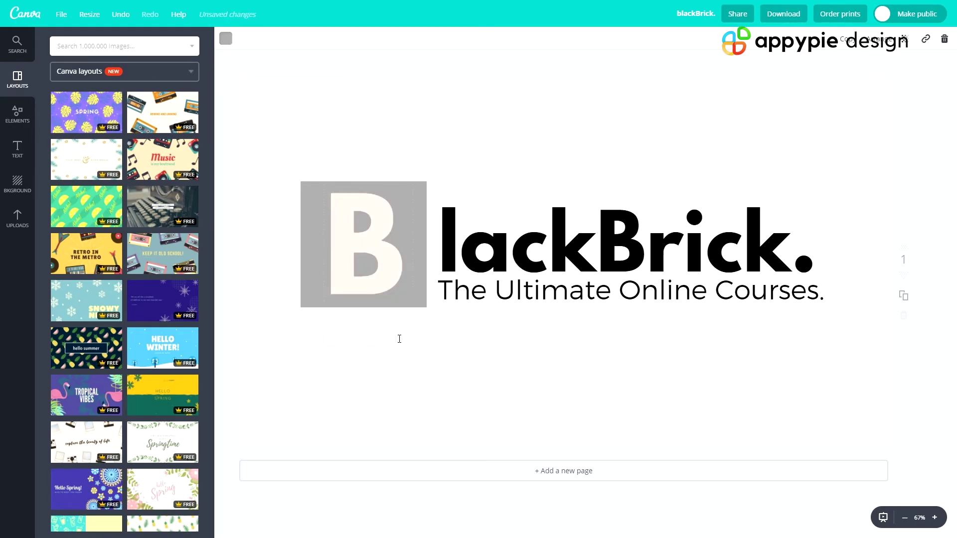
Download the recoloured logo as a PNG and open the downloaded file.
{"action": "left_click", "coordinate": [791, 14]}
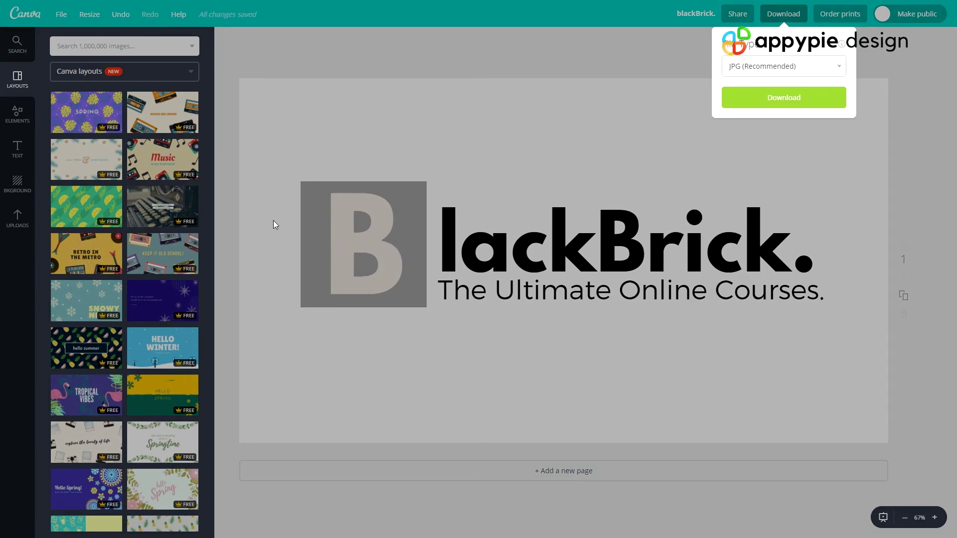
{"action": "left_click", "coordinate": [502, 414]}
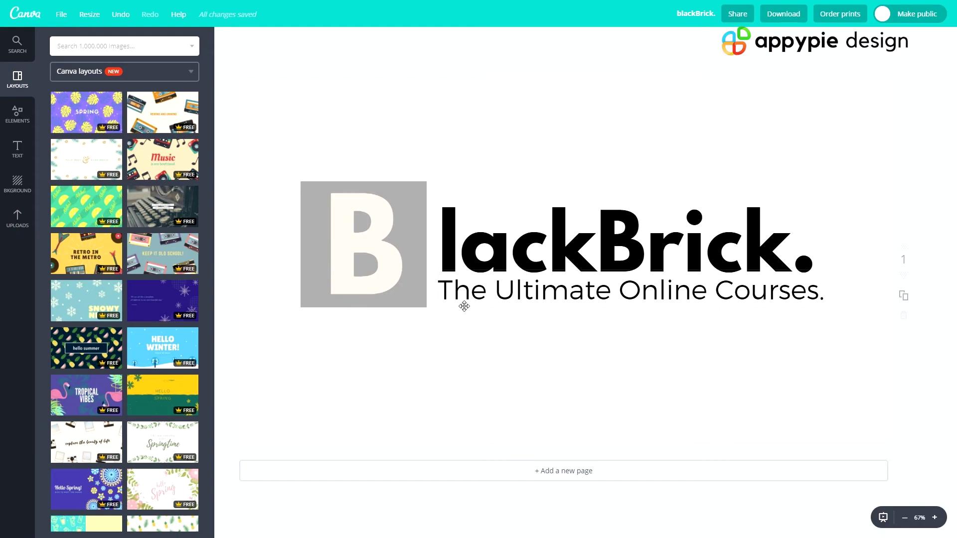
{"action": "left_click", "coordinate": [784, 13]}
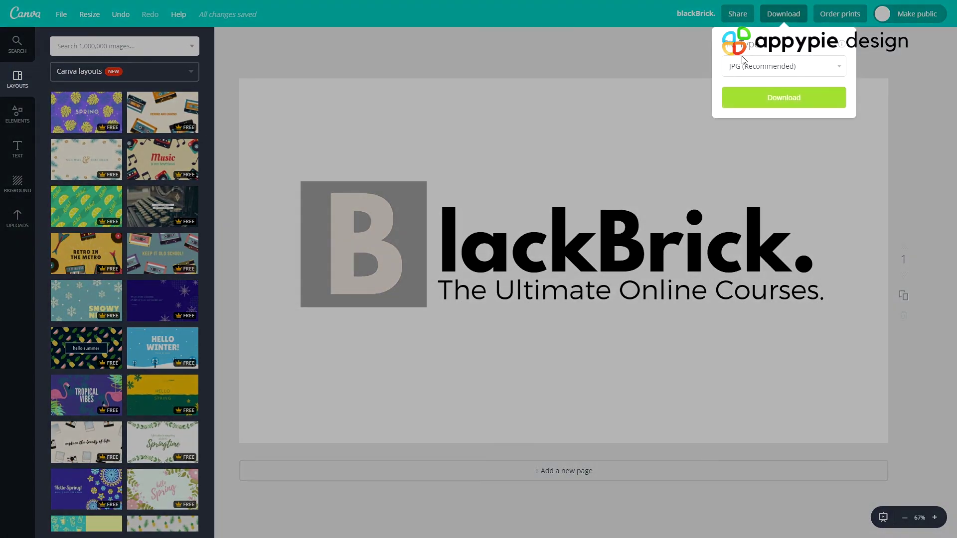
{"action": "left_click", "coordinate": [741, 72]}
{"action": "left_click", "coordinate": [736, 93]}
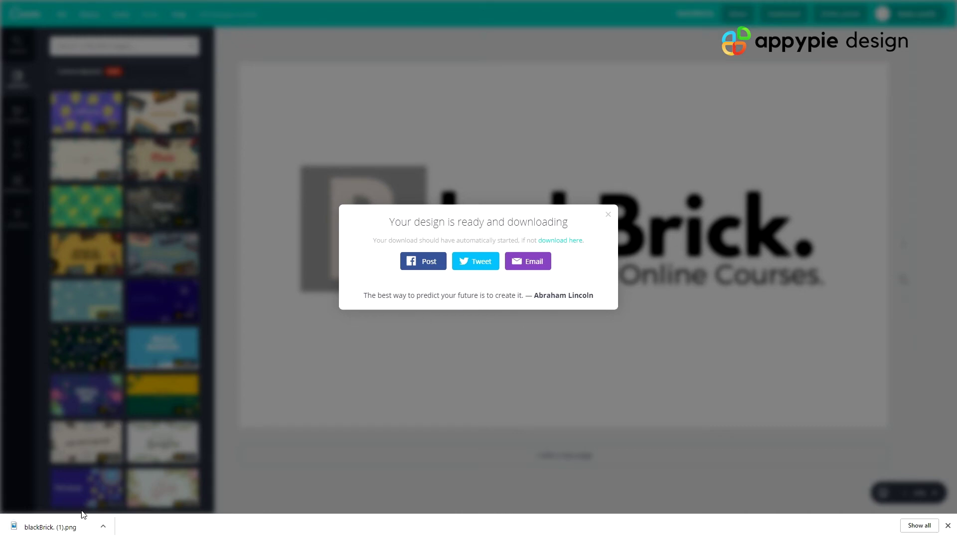
{"action": "left_click", "coordinate": [28, 528]}
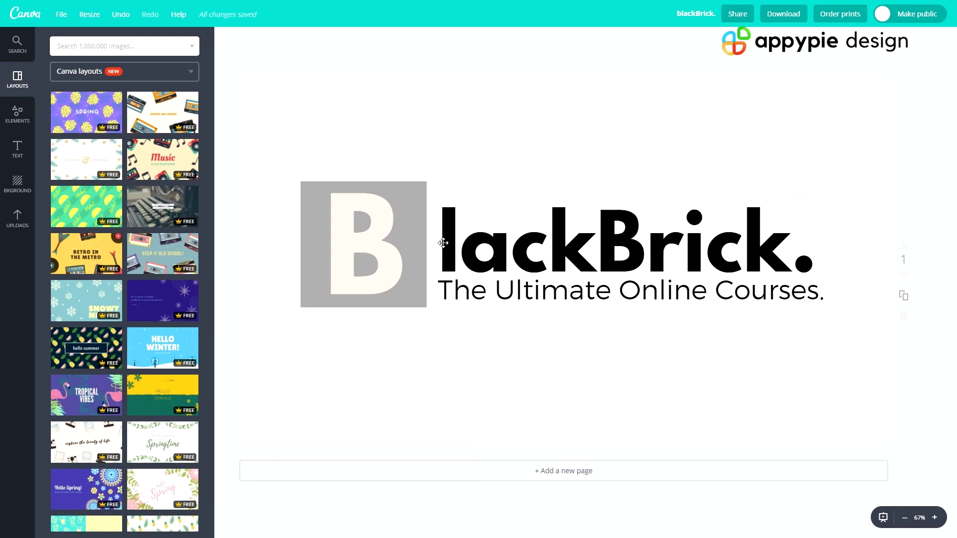
Undo with Ctrl+Z to restore the black B square and textured background.
{"action": "left_click", "coordinate": [485, 245]}
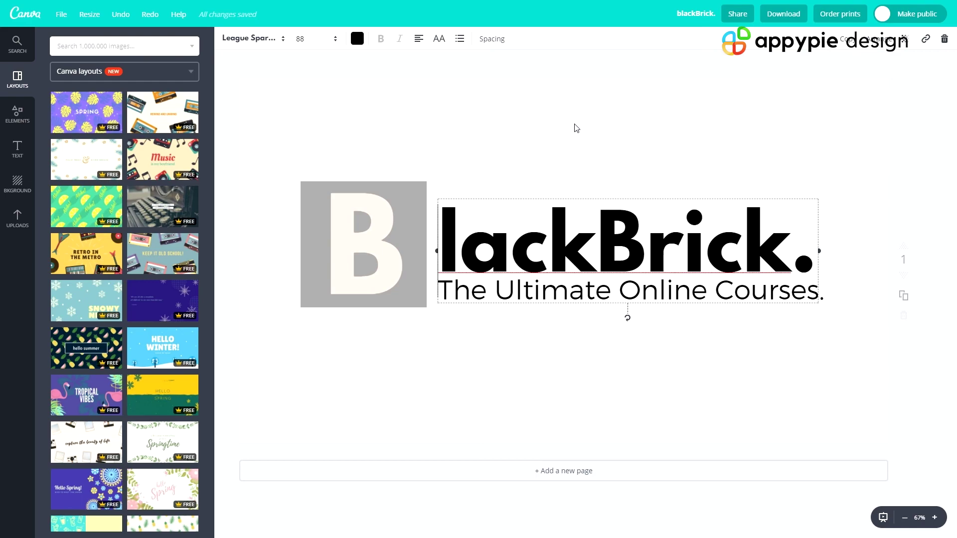
{"action": "key", "text": "ctrl+z"}
{"action": "key", "text": "ctrl+z"}
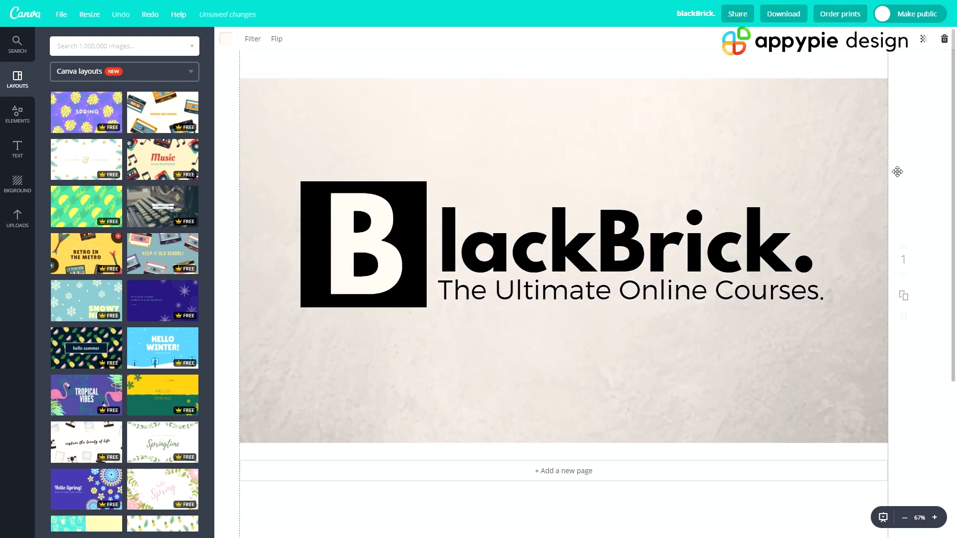
{"action": "left_click", "coordinate": [927, 193]}
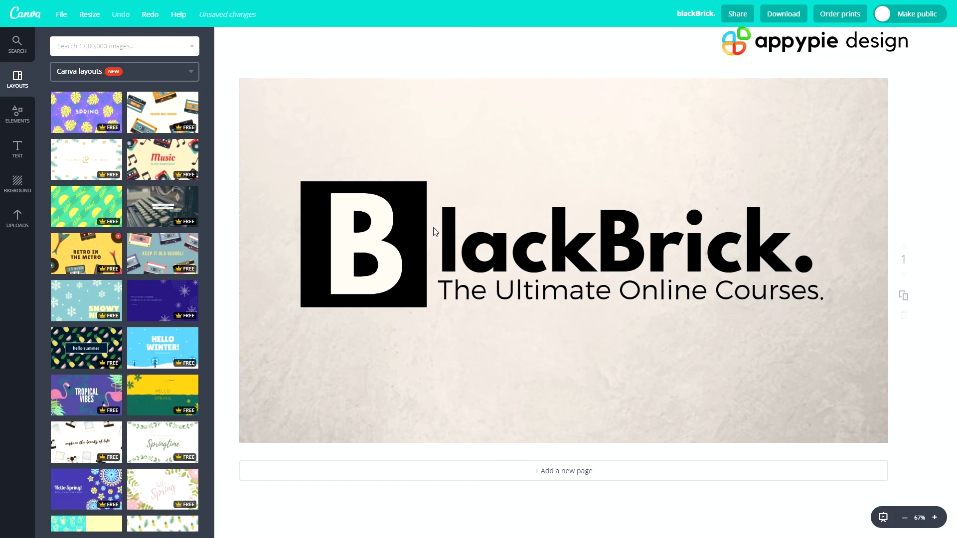
Open the download file-type list, then close the download options without exporting.
{"action": "left_click", "coordinate": [781, 9]}
{"action": "left_click", "coordinate": [748, 66]}
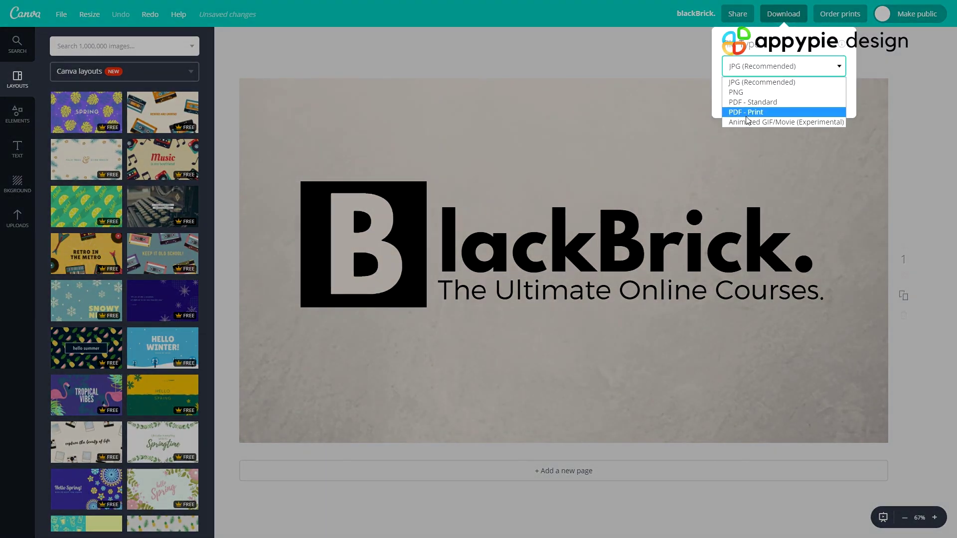
{"action": "left_click", "coordinate": [908, 78]}
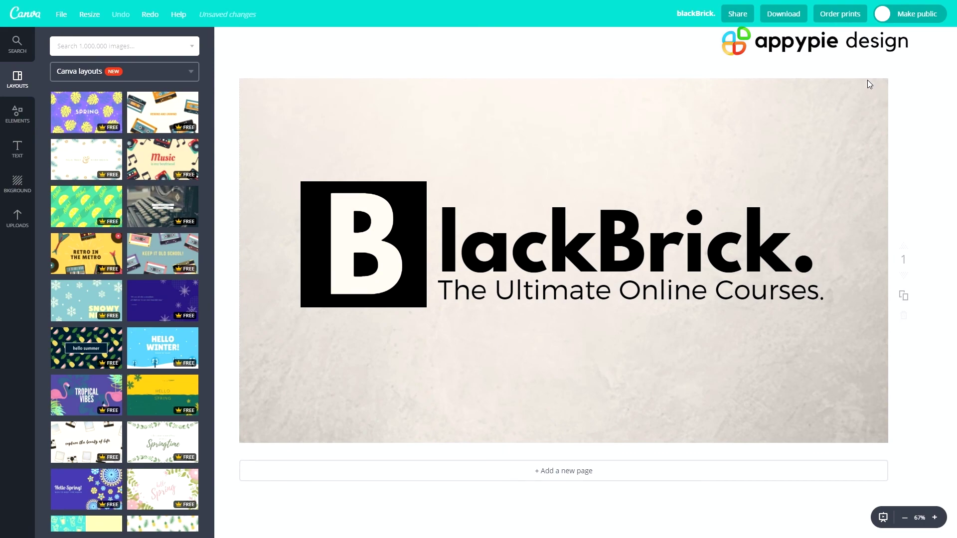